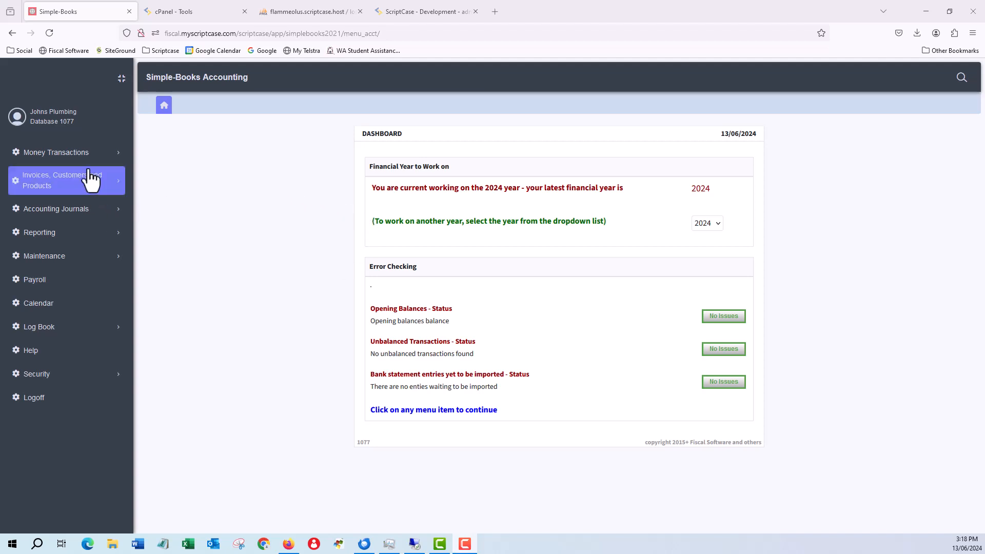
Open the bank statement import and choose bank_statement.csv from the Documents folder as the CSV file to upload.
{"action": "left_click", "coordinate": [58, 157]}
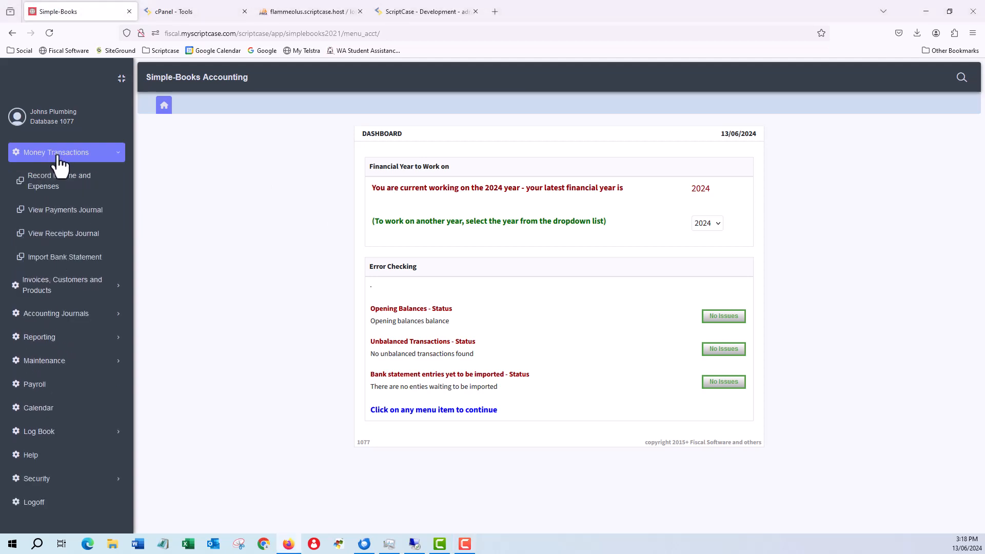
{"action": "left_click", "coordinate": [81, 259]}
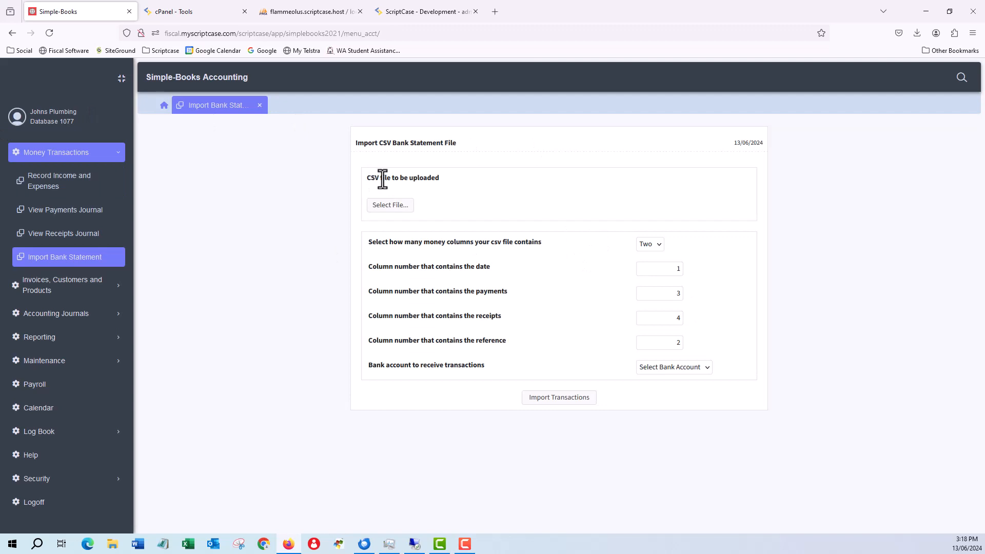
{"action": "left_click", "coordinate": [390, 208]}
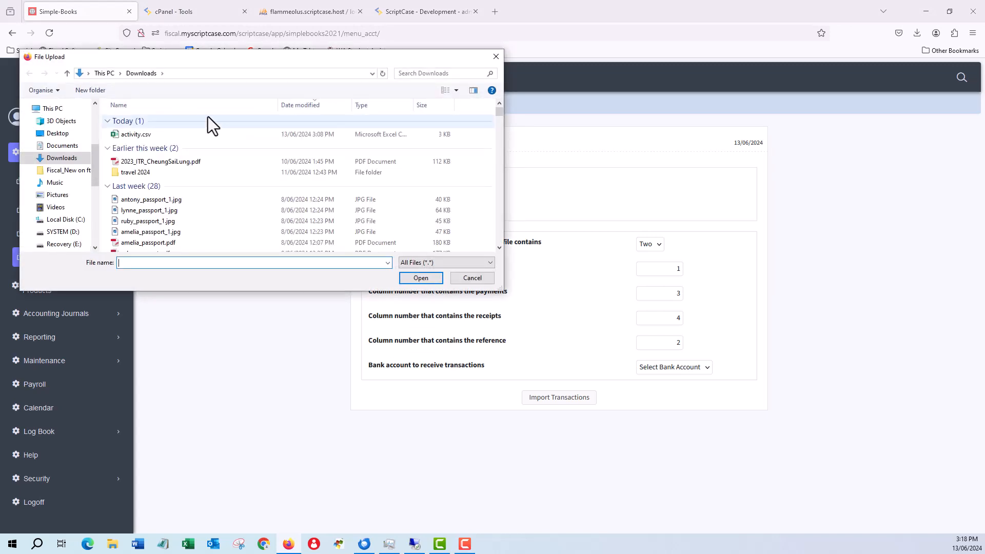
{"action": "left_click", "coordinate": [62, 146]}
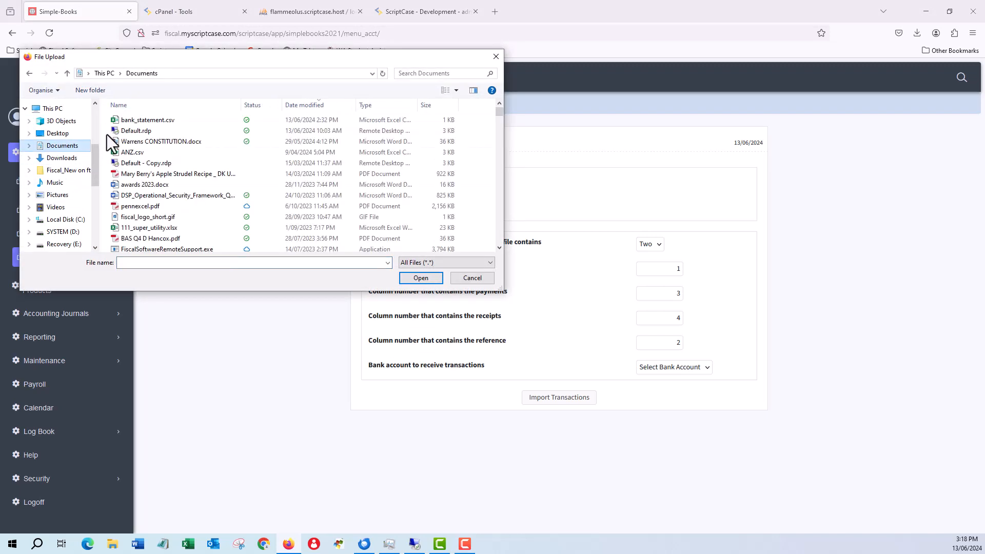
{"action": "double_click", "coordinate": [155, 121]}
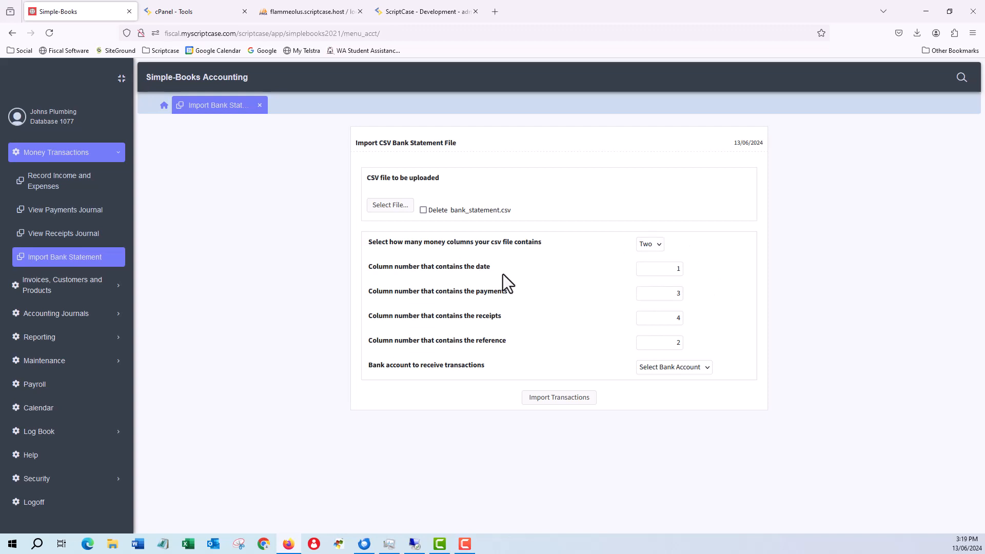
Import the file's transactions into Bank Account One, with the date in column 1 and the receipts in column 4.
{"action": "left_click", "coordinate": [677, 273]}
{"action": "key", "text": "BackSpace"}
{"action": "type", "text": "1"}
{"action": "key", "text": "Tab"}
{"action": "left_click", "coordinate": [675, 310]}
{"action": "type", "text": "4"}
{"action": "left_click", "coordinate": [670, 366]}
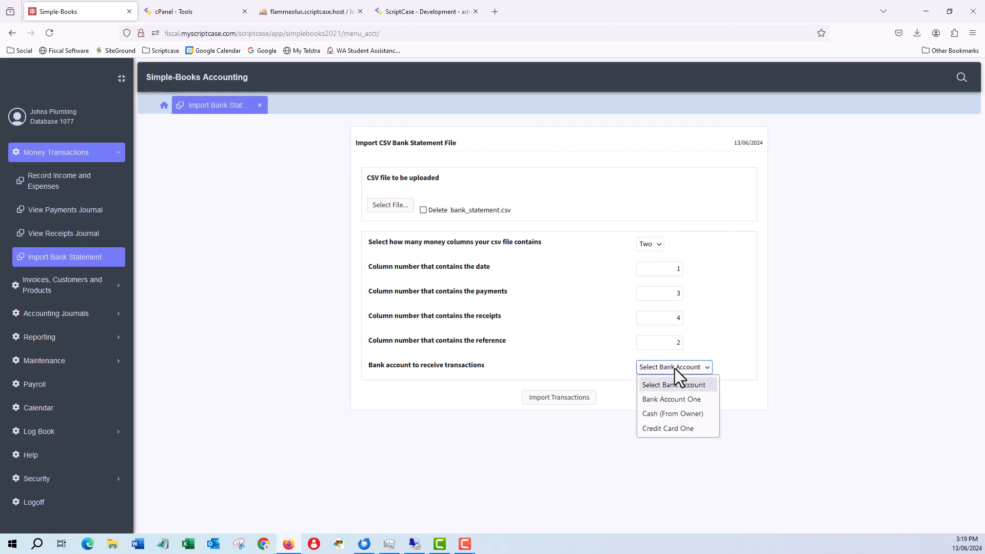
{"action": "left_click", "coordinate": [666, 399]}
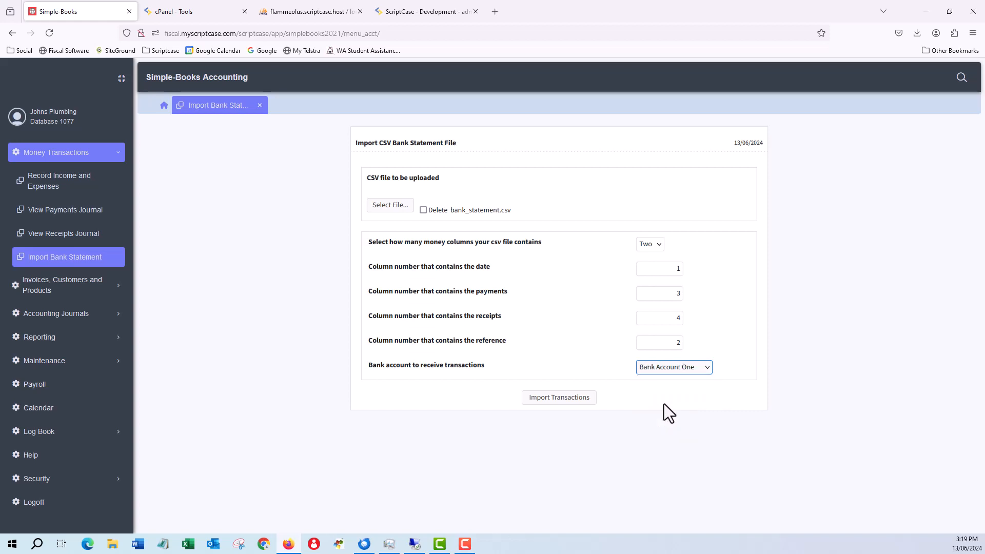
{"action": "left_click", "coordinate": [549, 400]}
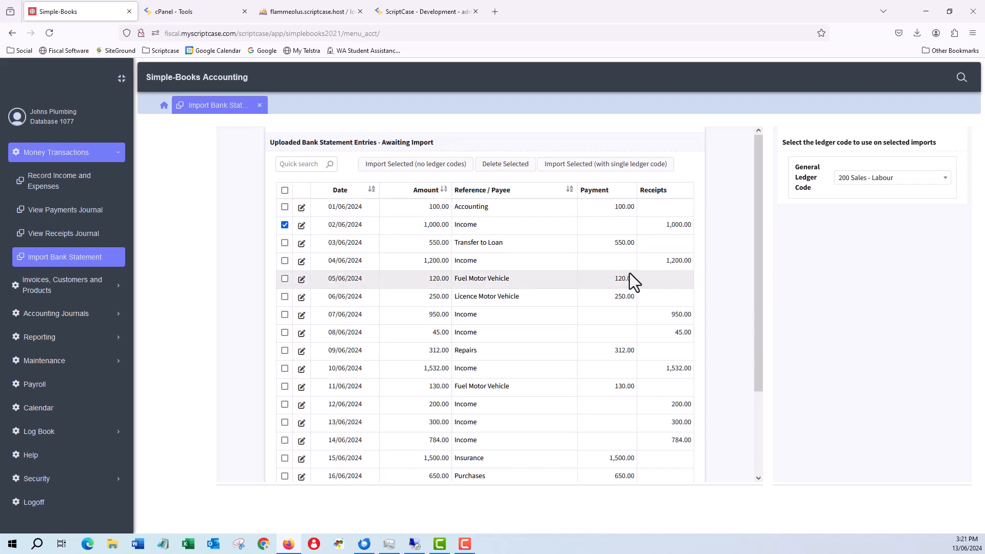
Select the remaining Income entries through 19/06/2024 and import all selected entries with the single ledger code 200 Sales - Labour.
{"action": "left_click", "coordinate": [285, 261]}
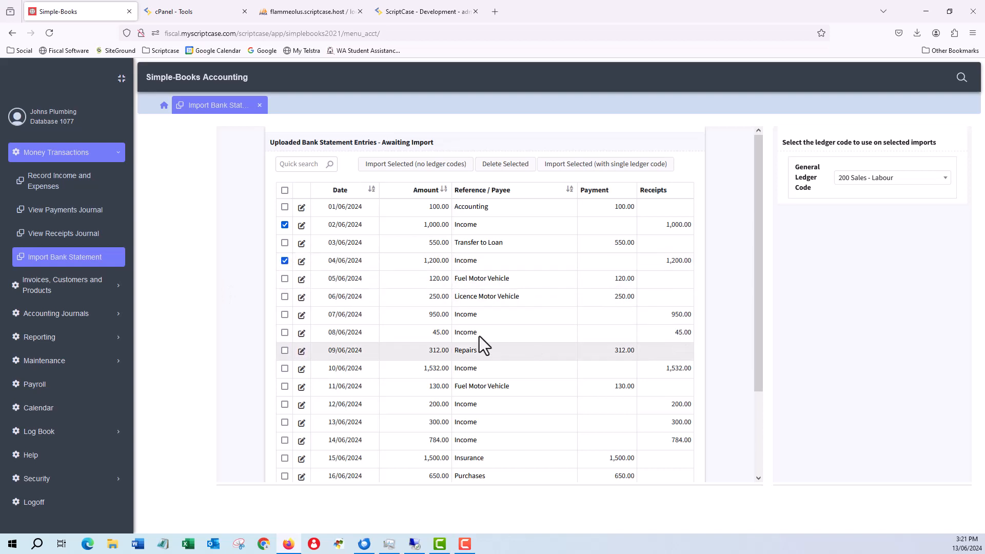
{"action": "left_click", "coordinate": [285, 315]}
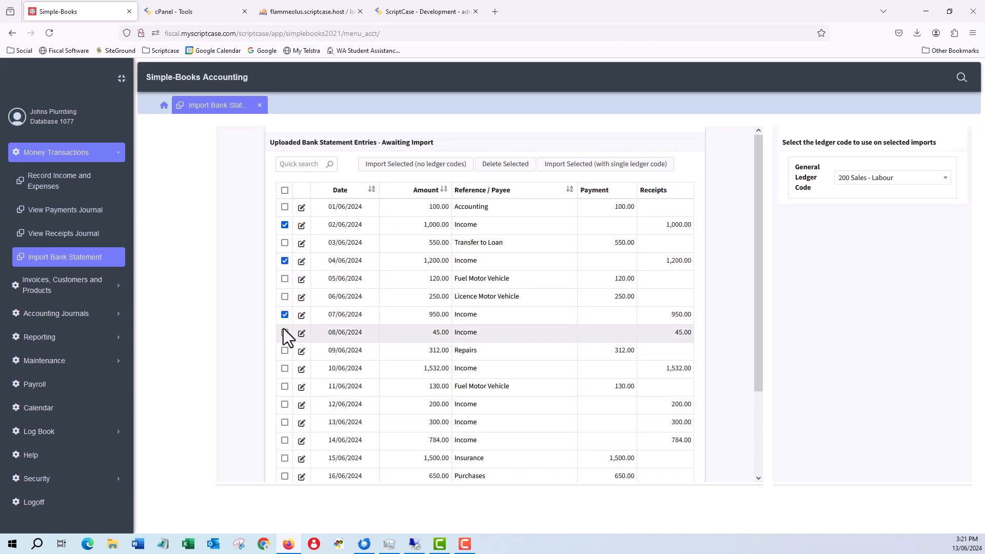
{"action": "left_click", "coordinate": [285, 333]}
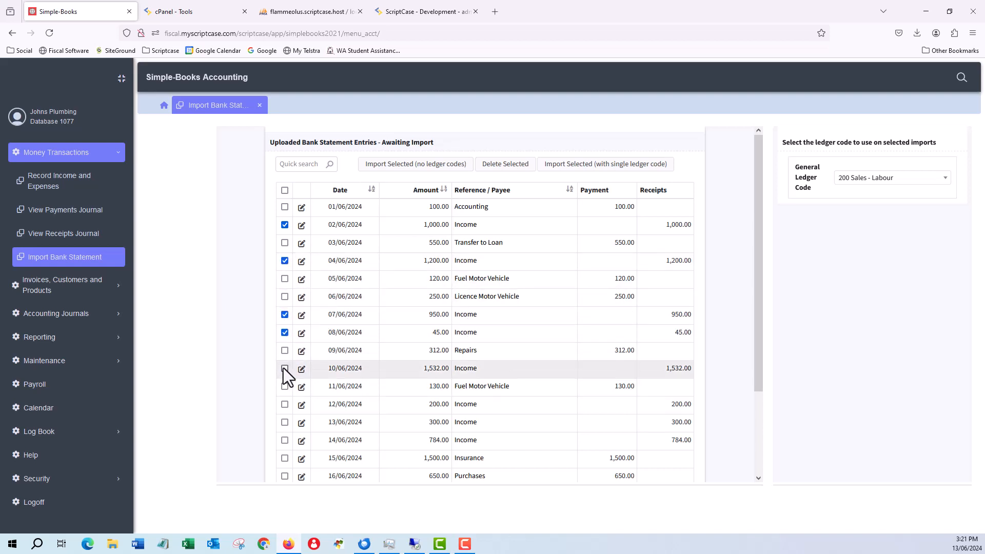
{"action": "left_click", "coordinate": [285, 405]}
{"action": "left_click", "coordinate": [285, 423]}
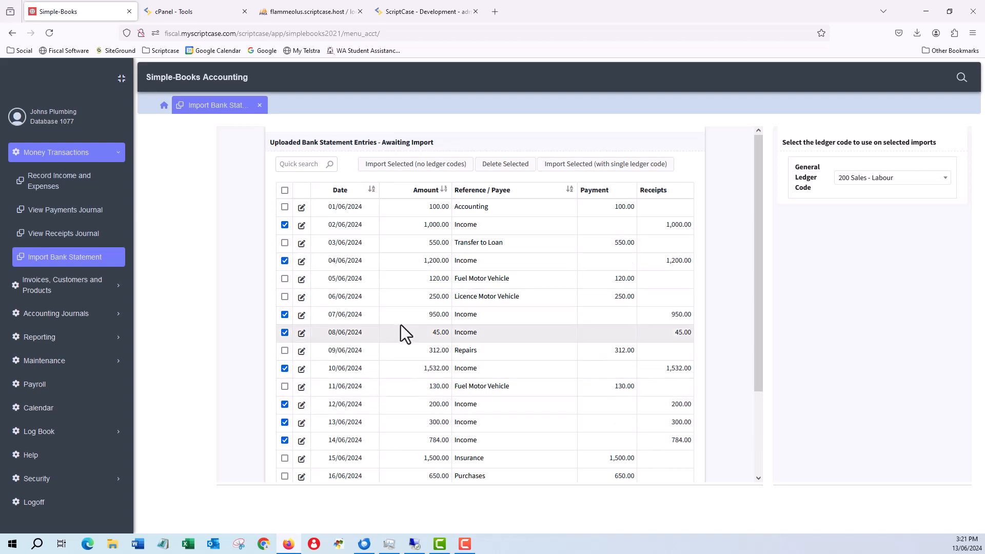
{"action": "scroll", "coordinate": [479, 324], "scroll_direction": "down", "scroll_amount": 2}
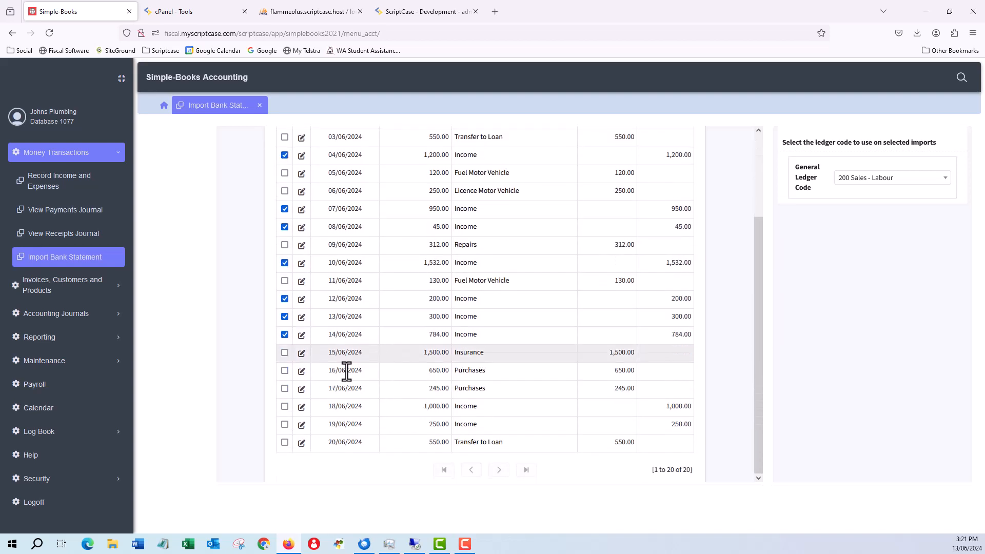
{"action": "left_click", "coordinate": [284, 407]}
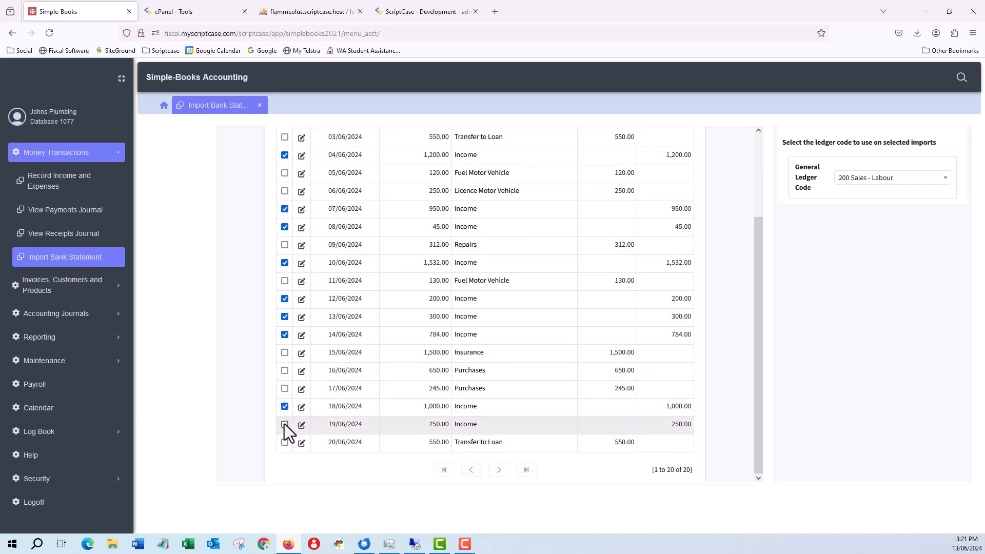
{"action": "left_click", "coordinate": [285, 424]}
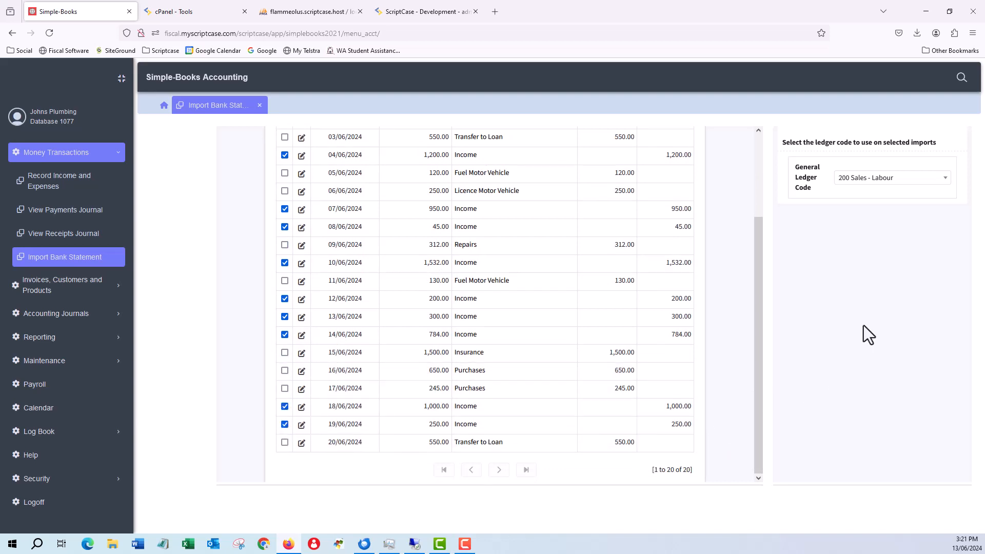
{"action": "left_click", "coordinate": [894, 180]}
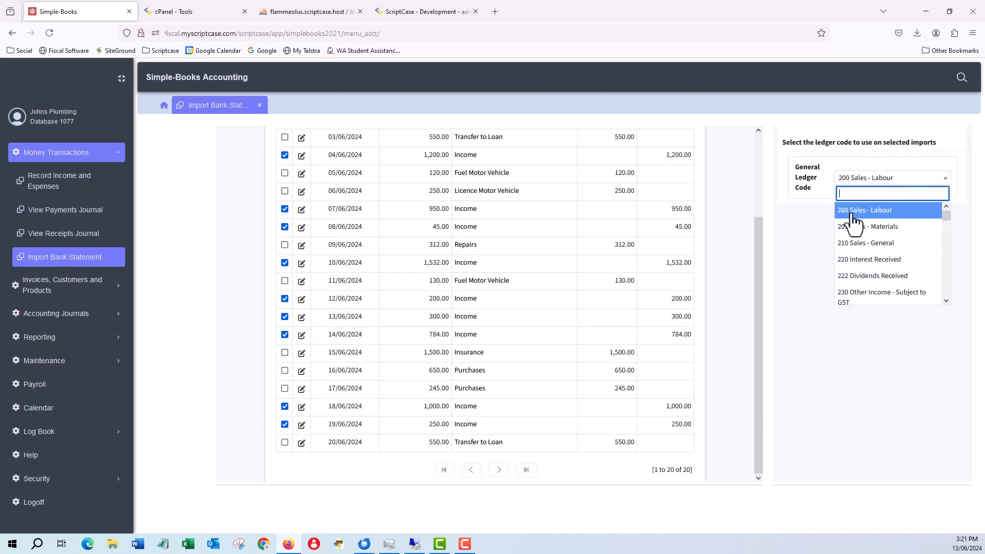
{"action": "left_click", "coordinate": [888, 210]}
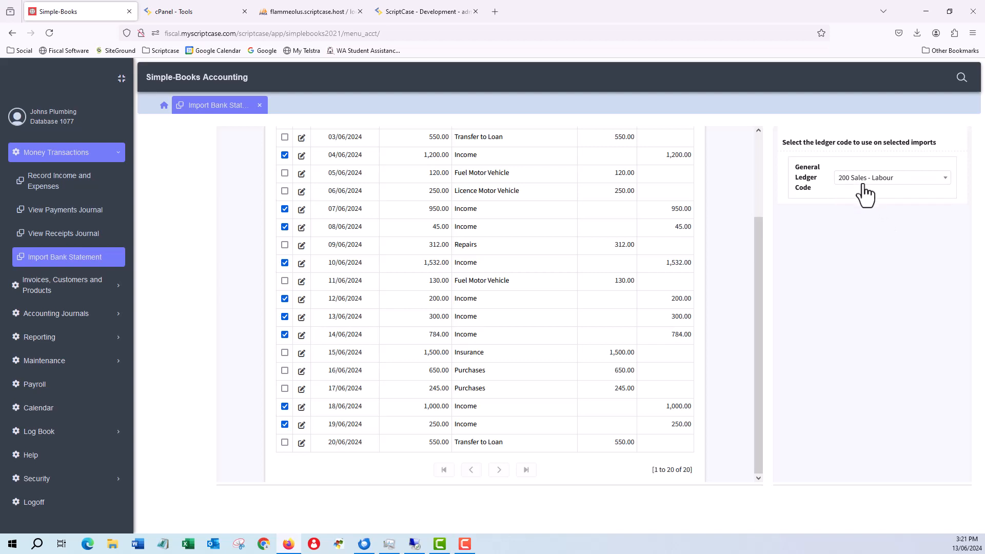
{"action": "scroll", "coordinate": [748, 186], "scroll_direction": "up", "scroll_amount": 3}
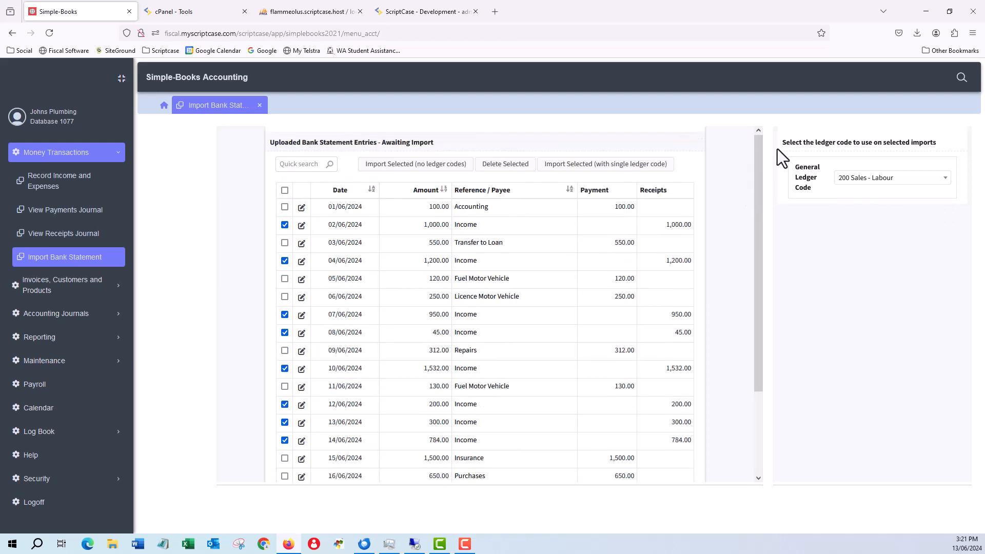
{"action": "left_click", "coordinate": [593, 165]}
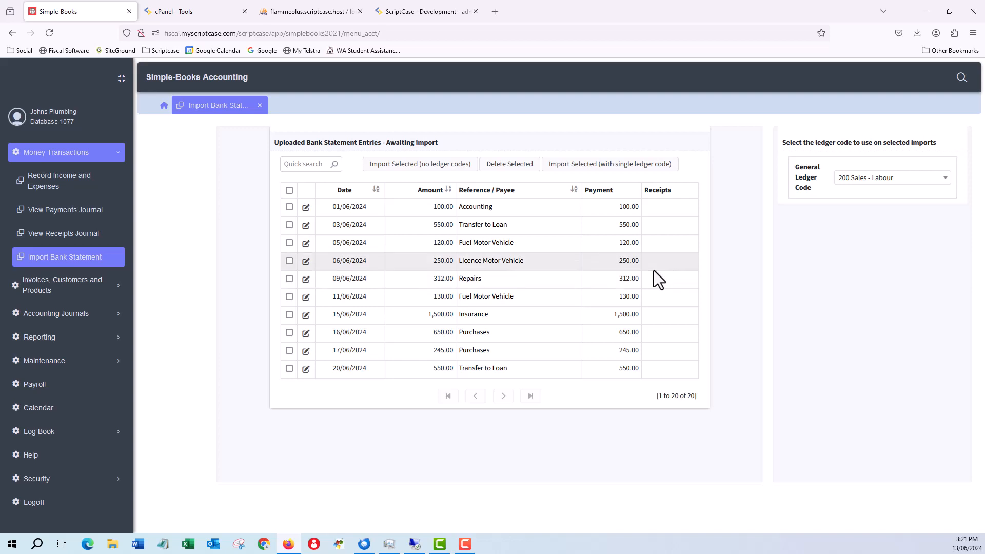
Import the 01/06/2024 Accounting payment with the ledger code 603 Accounting Fees.
{"action": "left_click", "coordinate": [289, 206]}
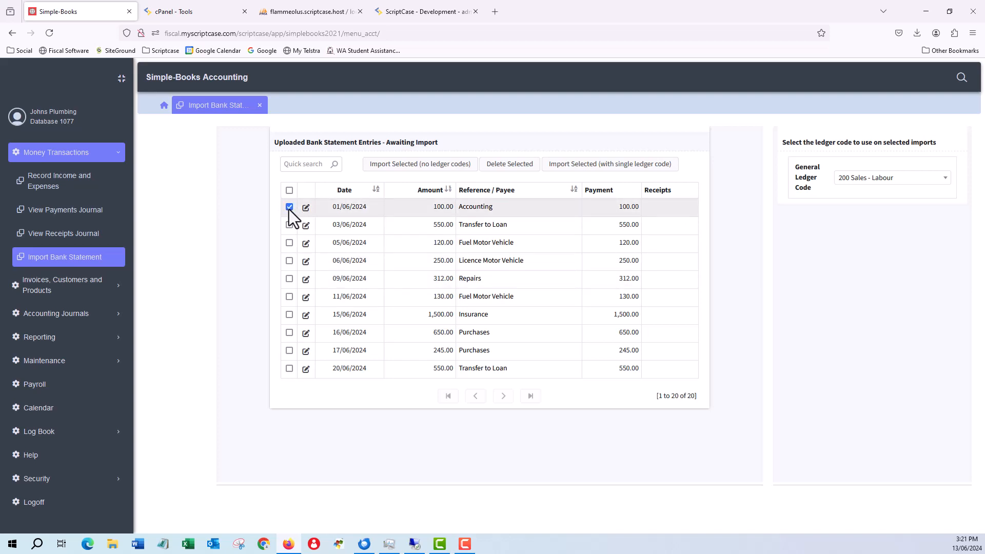
{"action": "left_click", "coordinate": [898, 180]}
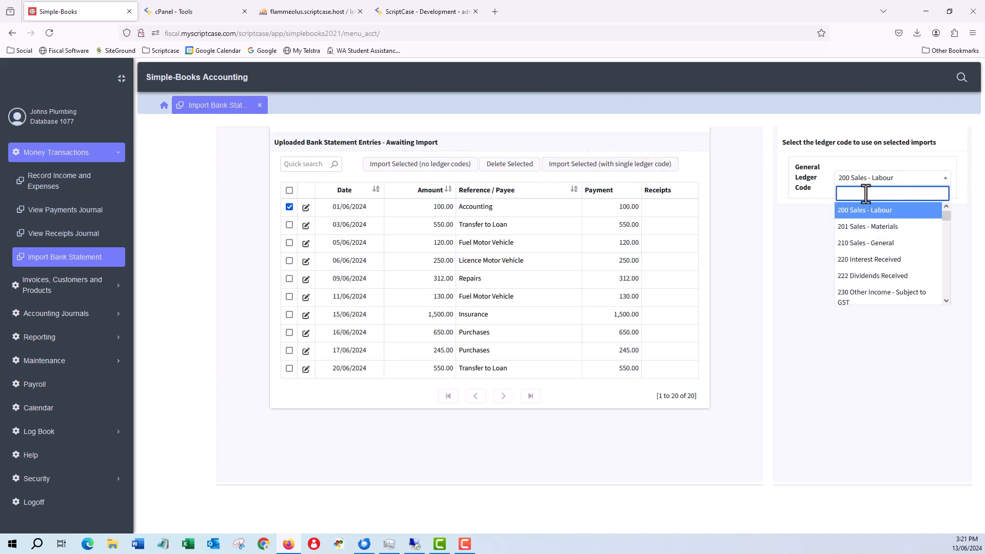
{"action": "type", "text": "acc"}
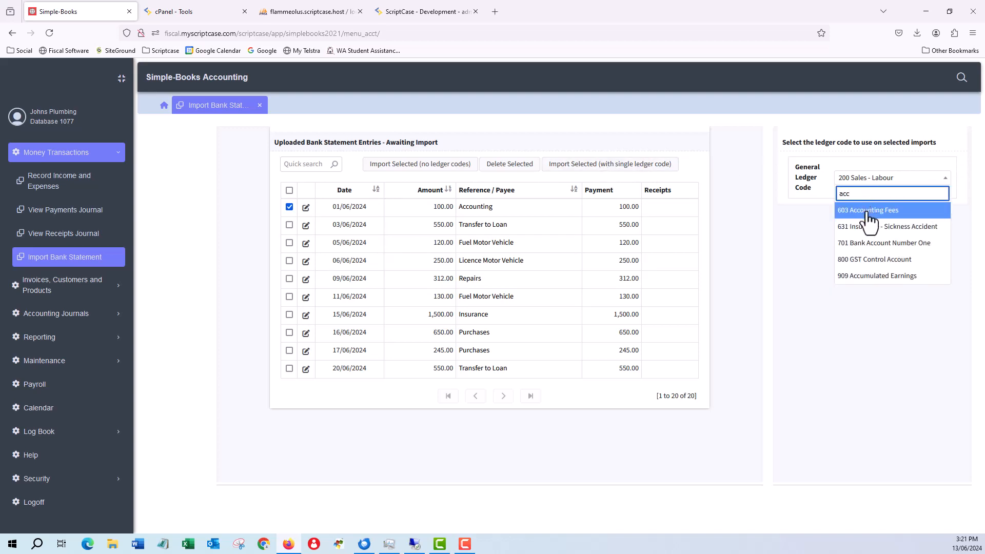
{"action": "left_click", "coordinate": [868, 210]}
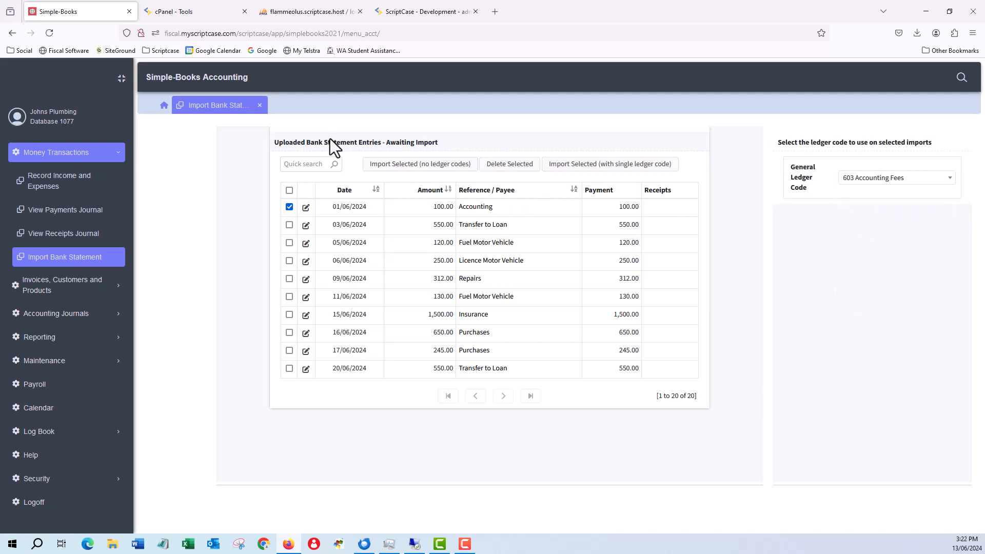
{"action": "left_click", "coordinate": [608, 165]}
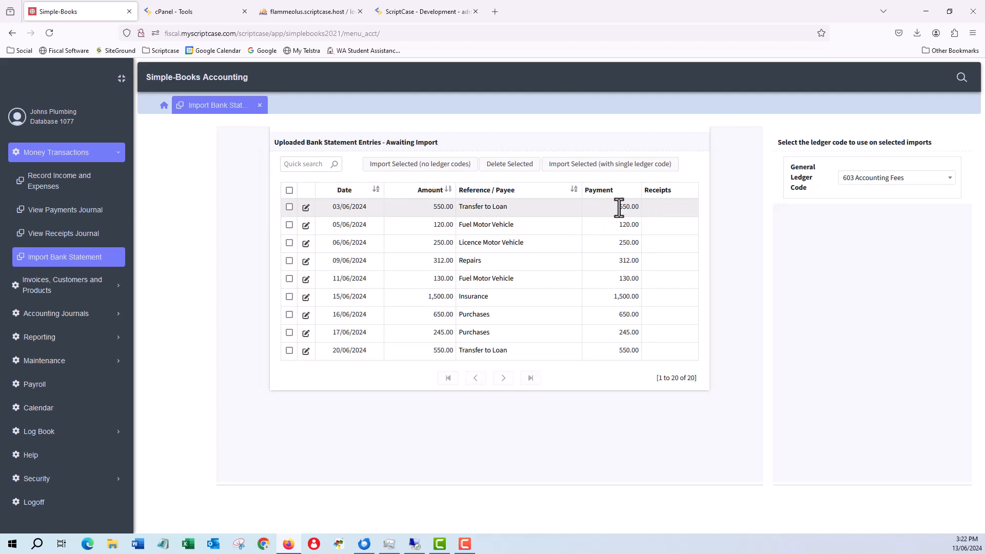
Import both Transfer to Loan payments, dated 03/06/2024 and 20/06/2024, with the ledger code 820 Loan on Equipment.
{"action": "left_click", "coordinate": [289, 207]}
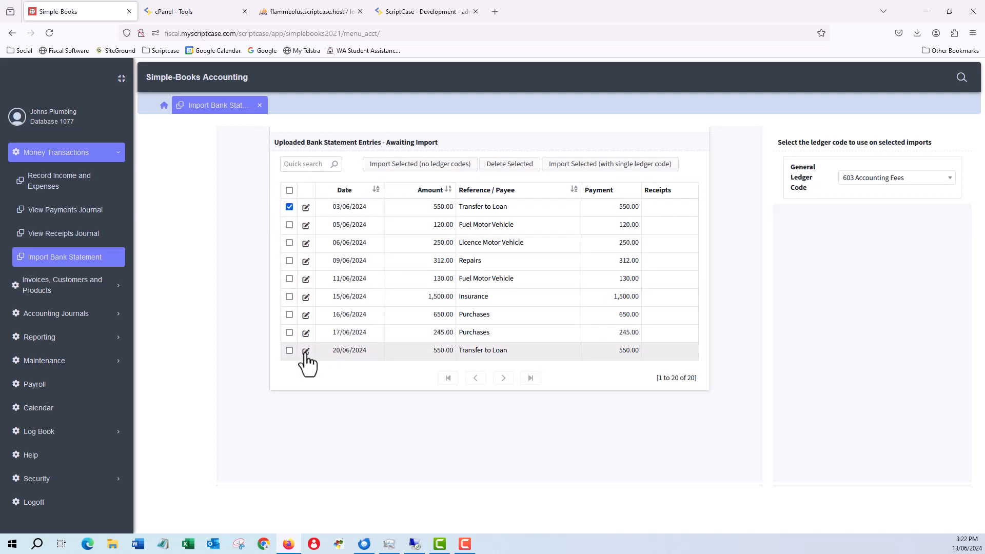
{"action": "left_click", "coordinate": [897, 180]}
{"action": "type", "text": "lo"}
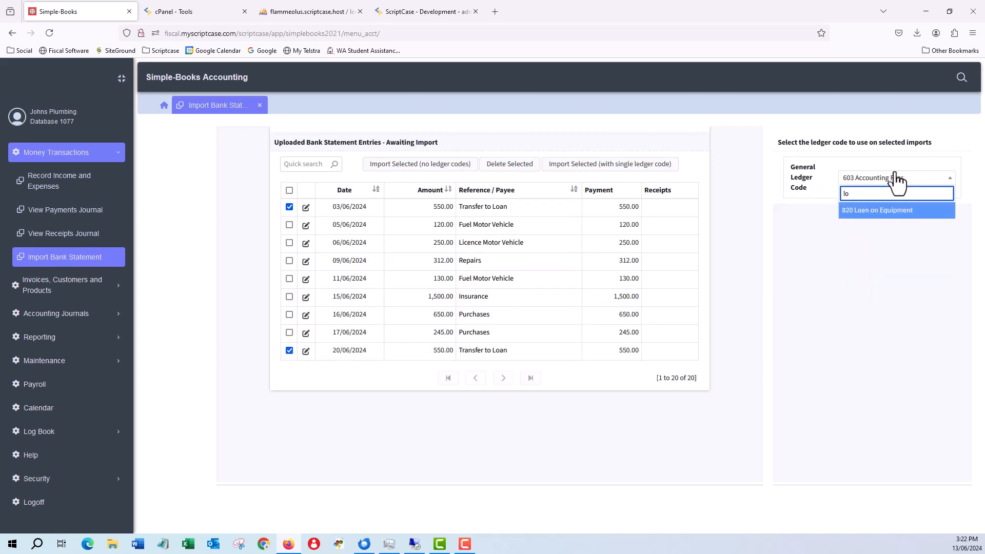
{"action": "left_click", "coordinate": [904, 212]}
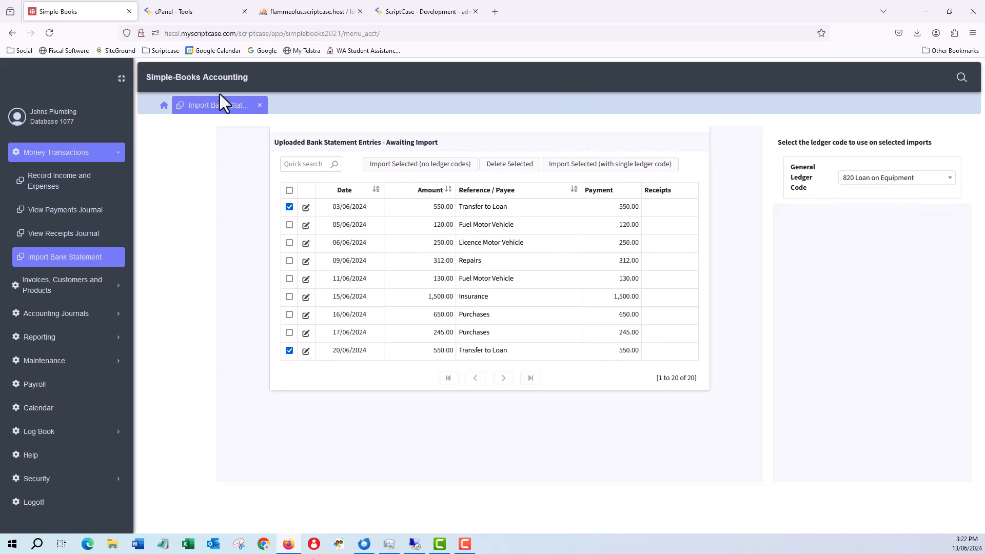
{"action": "left_click", "coordinate": [609, 166]}
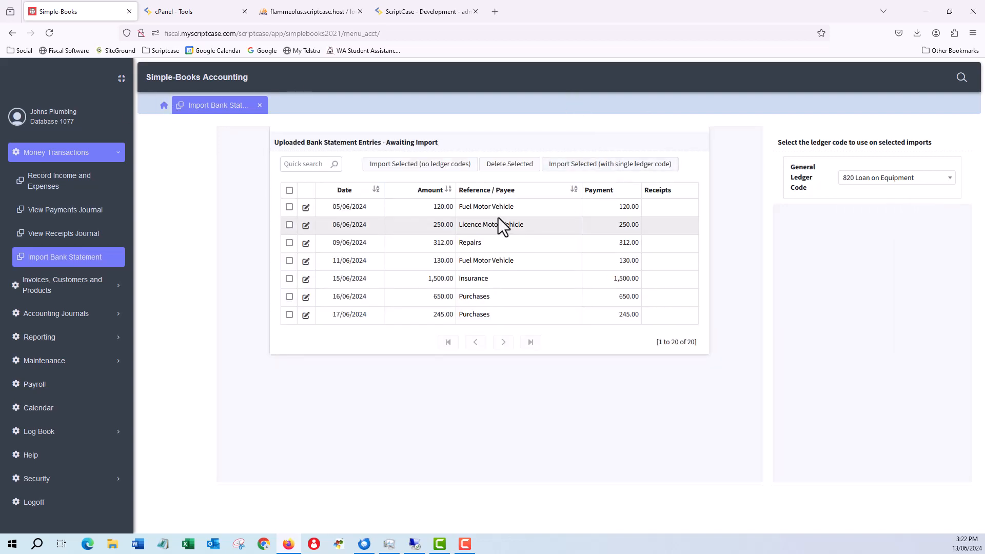
Import the two Fuel Motor Vehicle payments, dated 05/06/2024 and 11/06/2024, with the ledger code 640 Motor Expenses.
{"action": "left_click", "coordinate": [289, 207]}
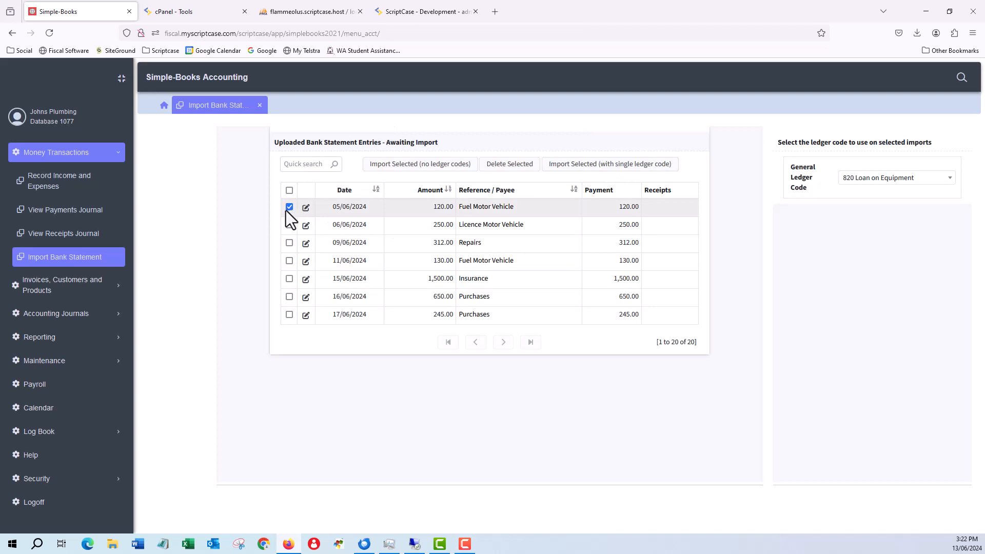
{"action": "left_click", "coordinate": [869, 189]}
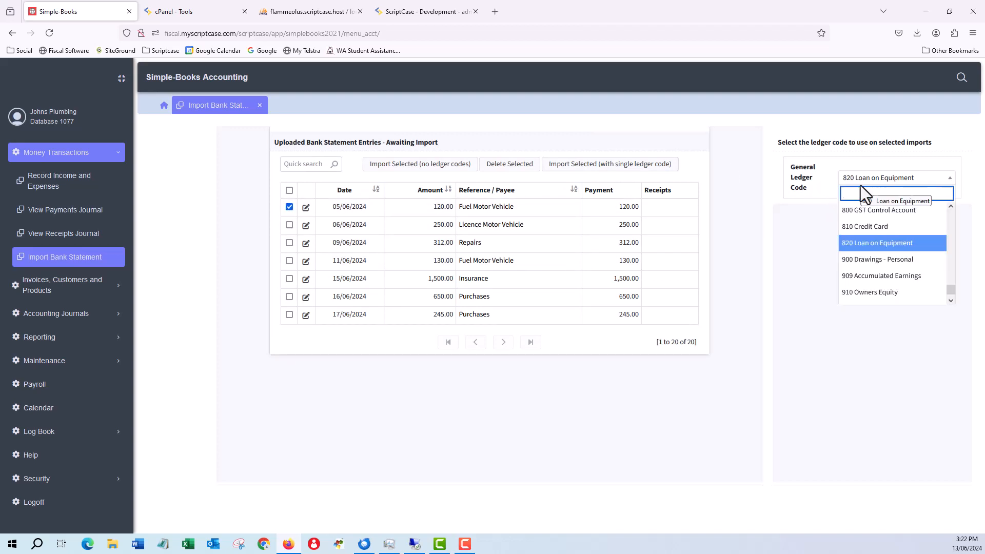
{"action": "type", "text": "mo"}
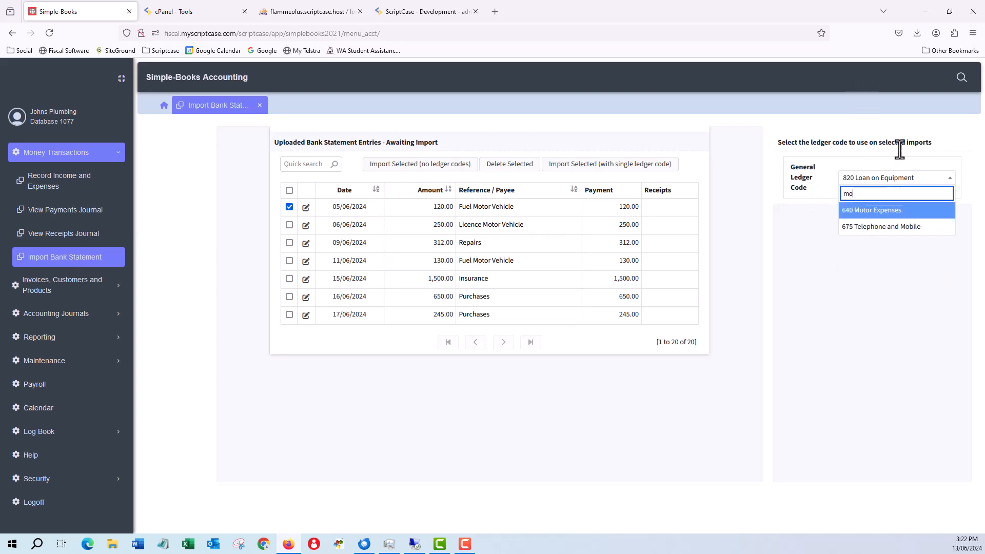
{"action": "left_click", "coordinate": [897, 211]}
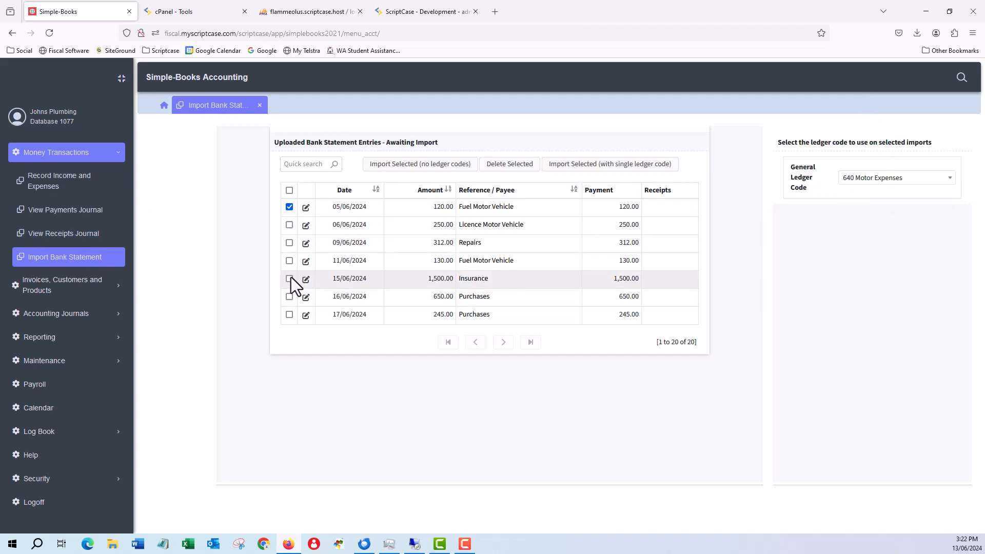
{"action": "left_click", "coordinate": [289, 263]}
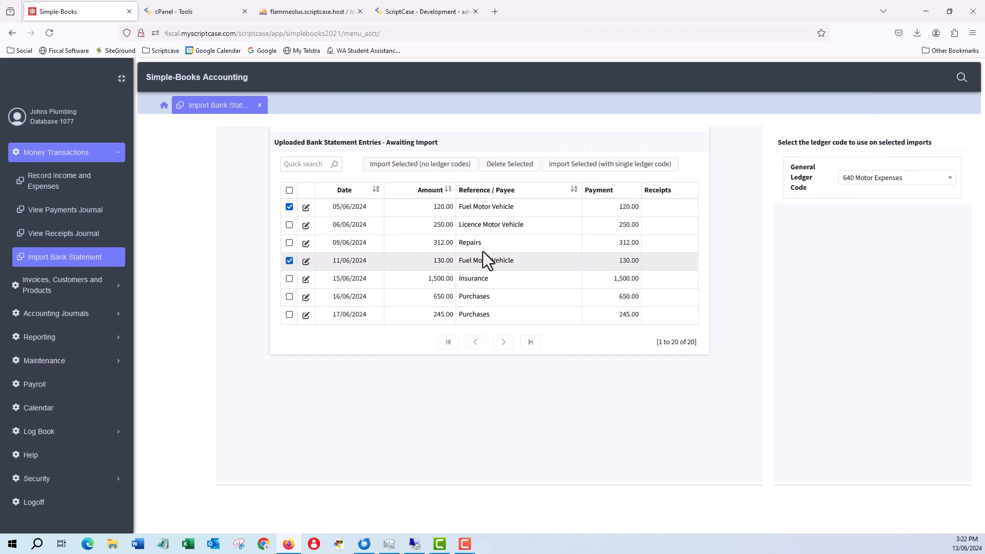
{"action": "left_click", "coordinate": [629, 173]}
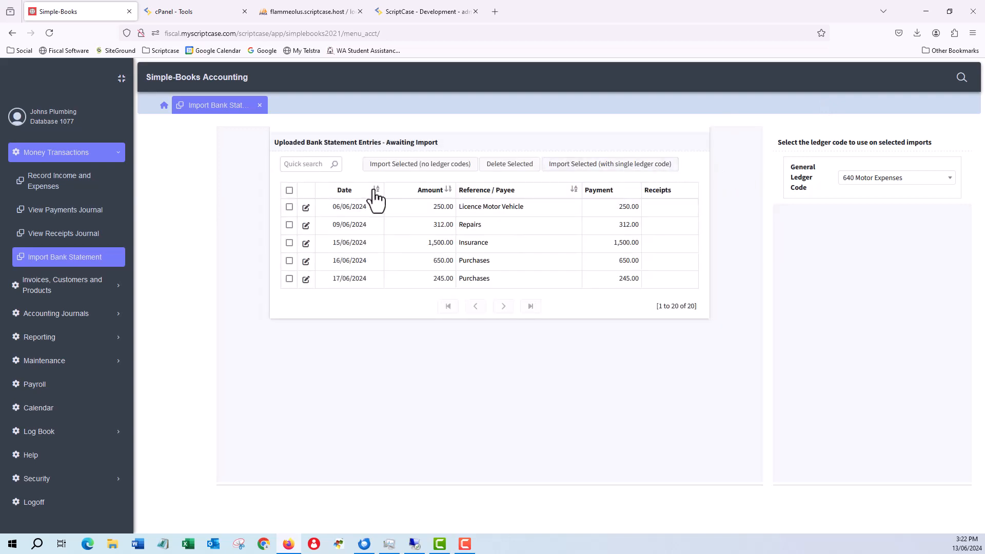
Import the 06/06/2024 Licence Motor Vehicle payment with code 640 Motor Expenses and the 09/06/2024 Repairs payment with code 661 Repairs and Mainteance.
{"action": "left_click", "coordinate": [290, 206]}
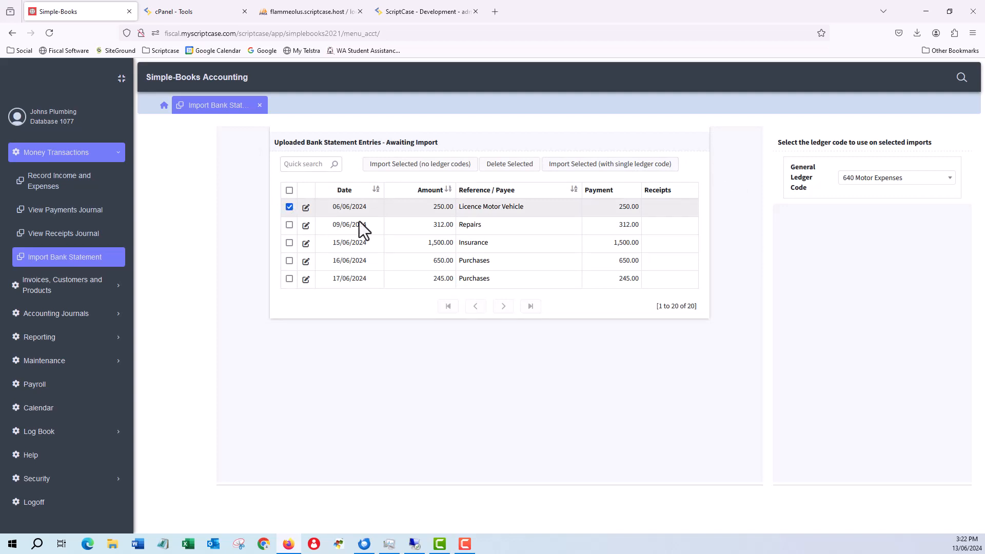
{"action": "left_click", "coordinate": [618, 168]}
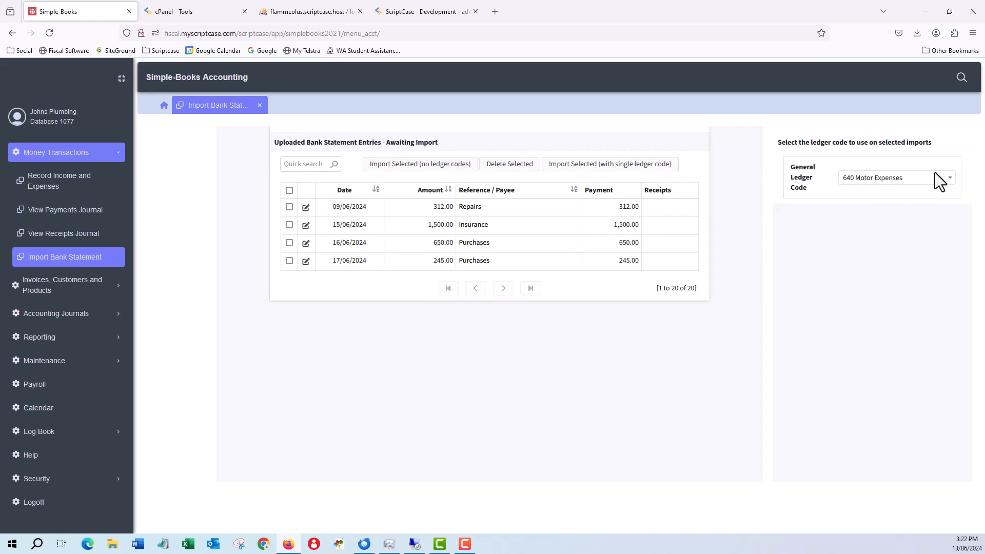
{"action": "left_click", "coordinate": [290, 207]}
{"action": "left_click", "coordinate": [867, 180]}
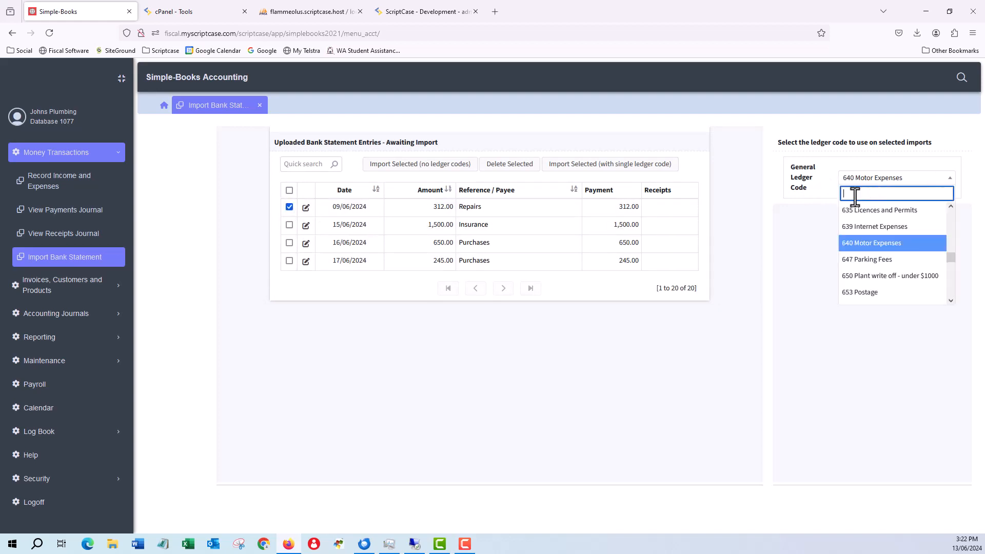
{"action": "type", "text": "rep"}
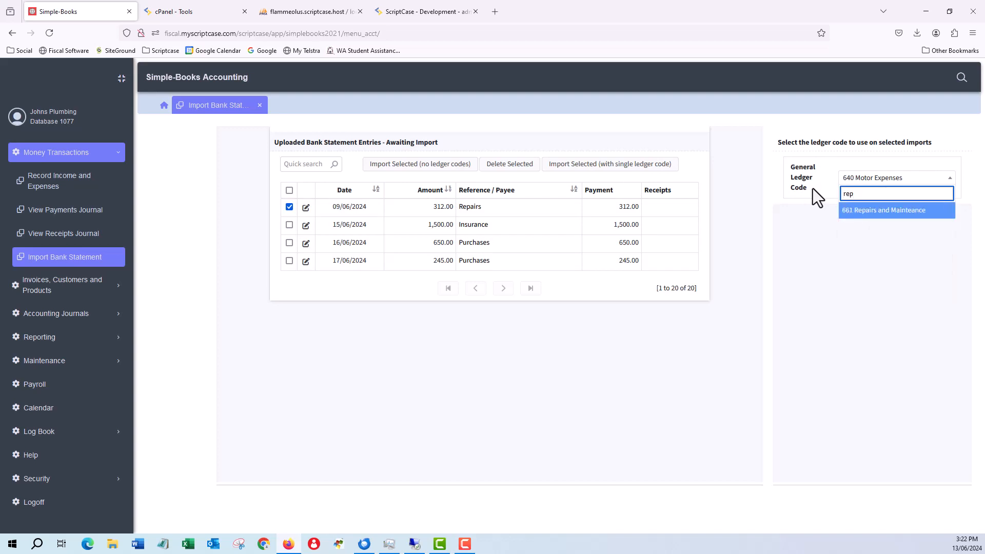
{"action": "left_click", "coordinate": [893, 211]}
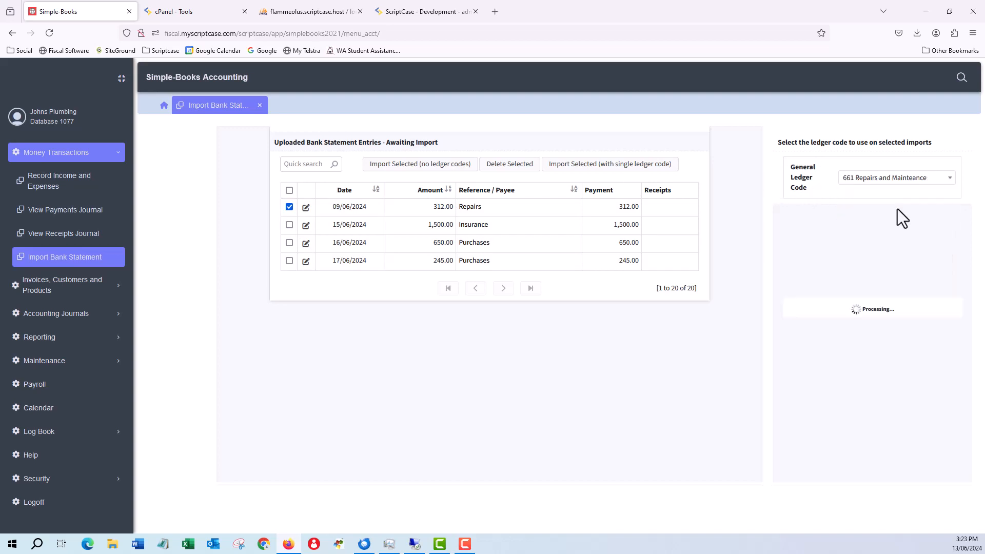
{"action": "left_click", "coordinate": [583, 167]}
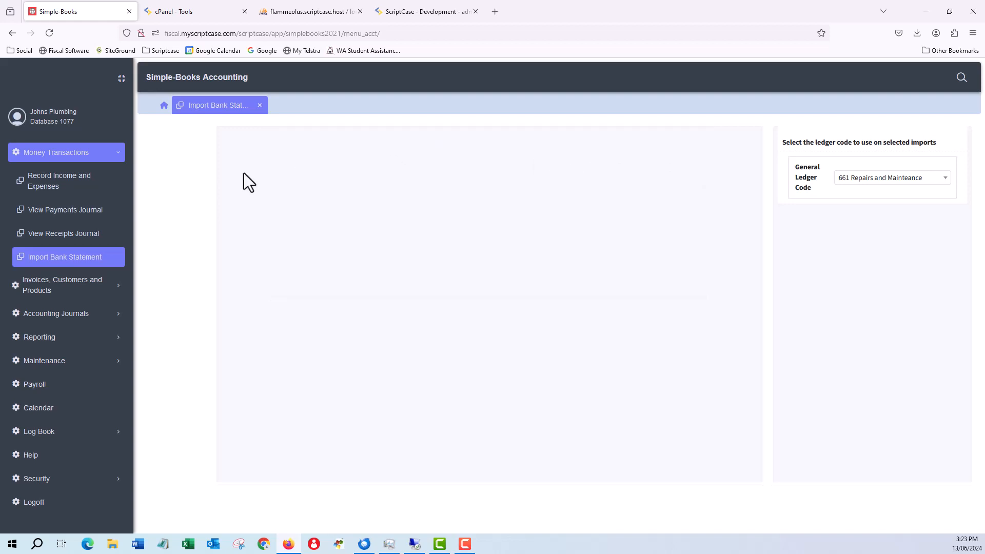
Import the 15/06/2024 Insurance payment with the ledger code 630 Insurance - General.
{"action": "left_click", "coordinate": [289, 207]}
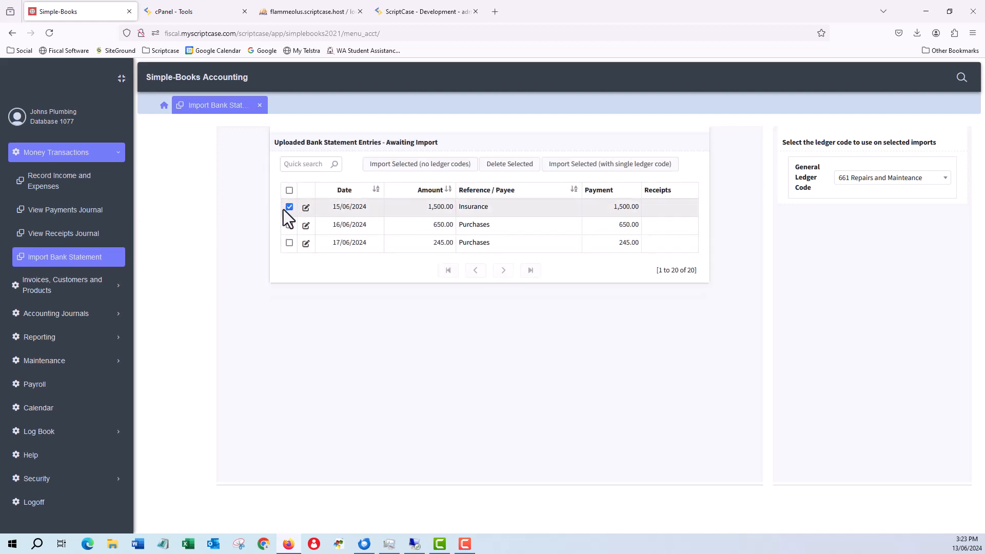
{"action": "left_click", "coordinate": [866, 179]}
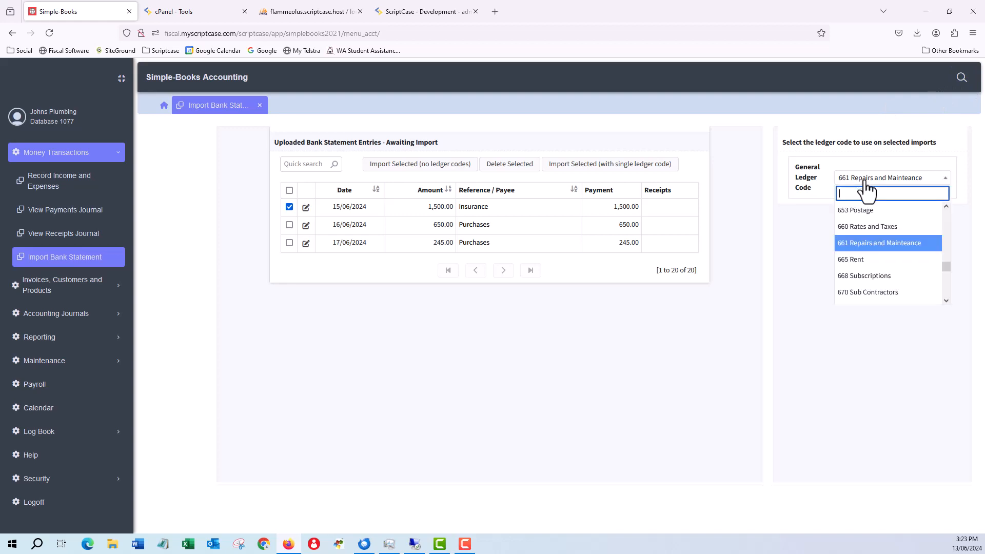
{"action": "type", "text": "in"}
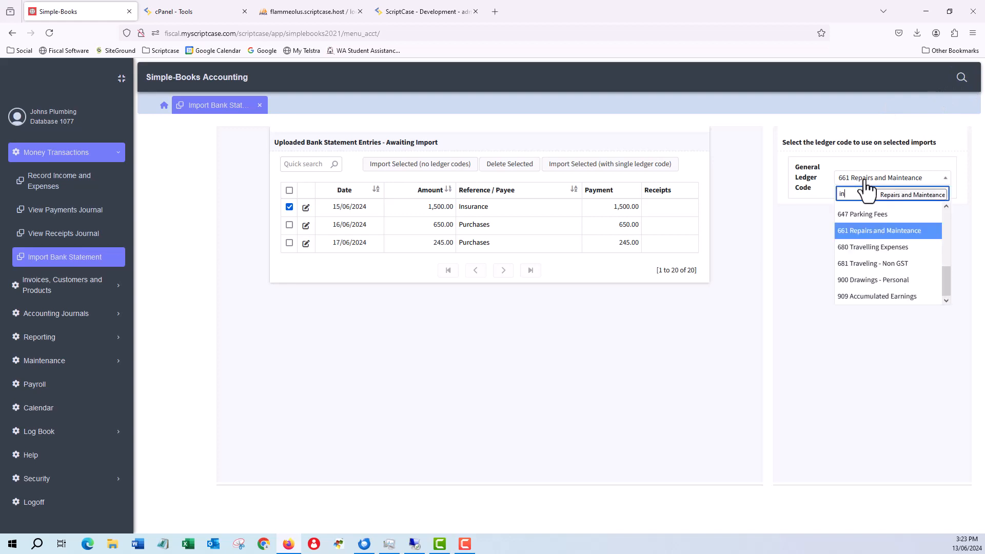
{"action": "type", "text": "d"}
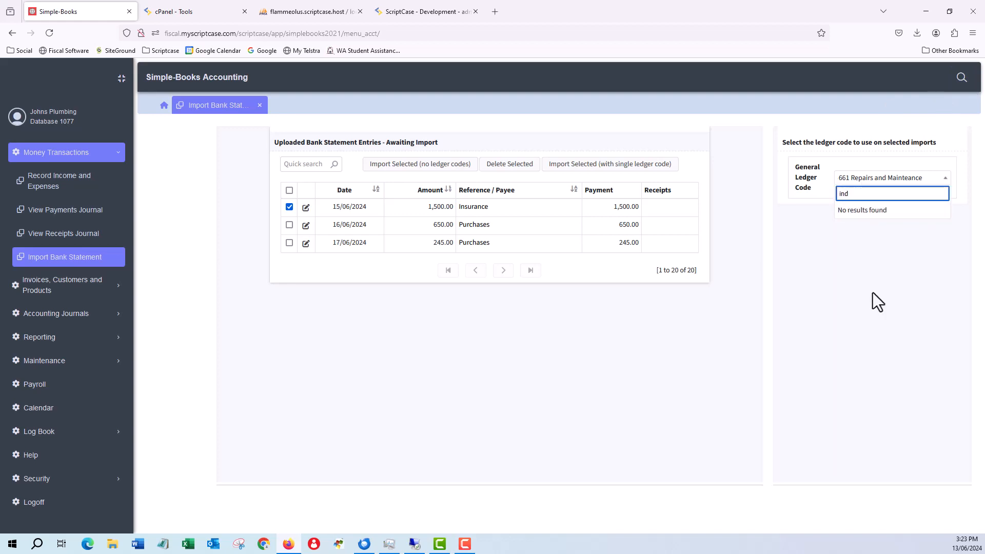
{"action": "key", "text": "BackSpace"}
{"action": "type", "text": "s"}
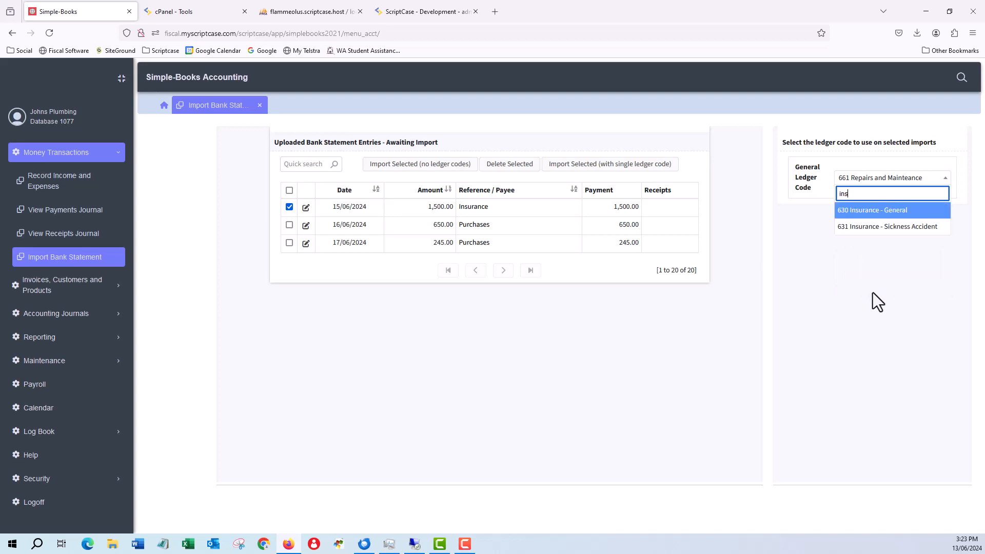
{"action": "left_click", "coordinate": [863, 211]}
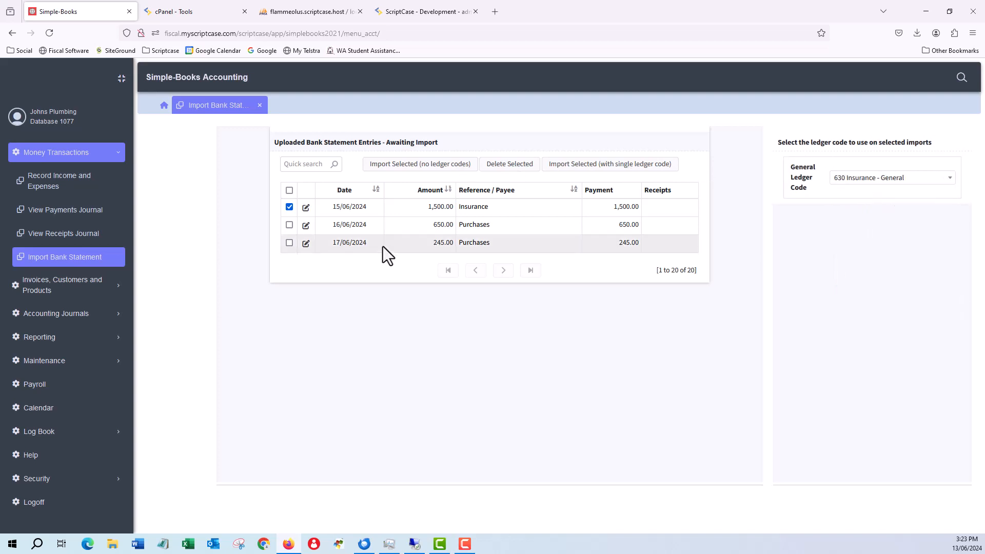
{"action": "left_click", "coordinate": [618, 164]}
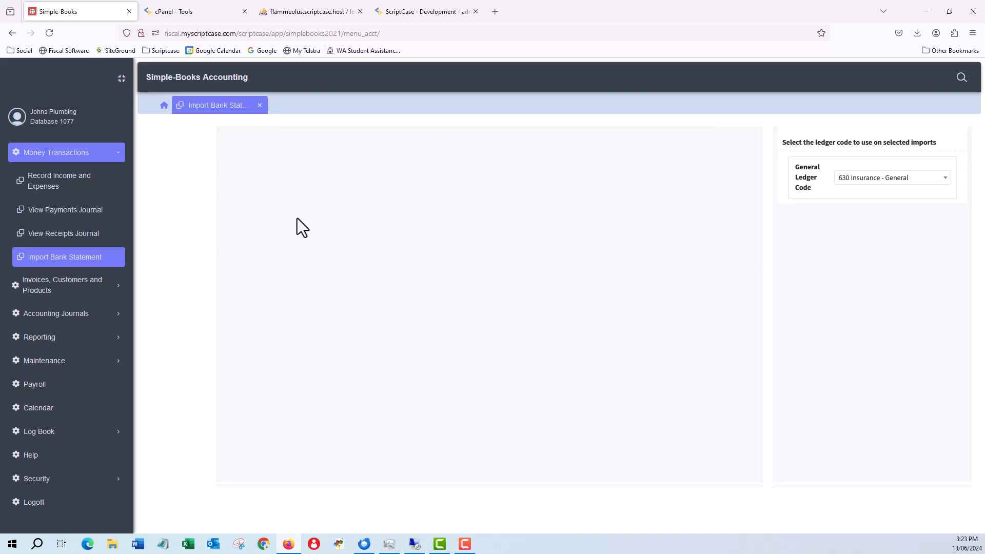
Import both Purchases payments, dated 16/06/2024 and 17/06/2024, with the ledger code 400 Purchases - Materials.
{"action": "left_click", "coordinate": [289, 207]}
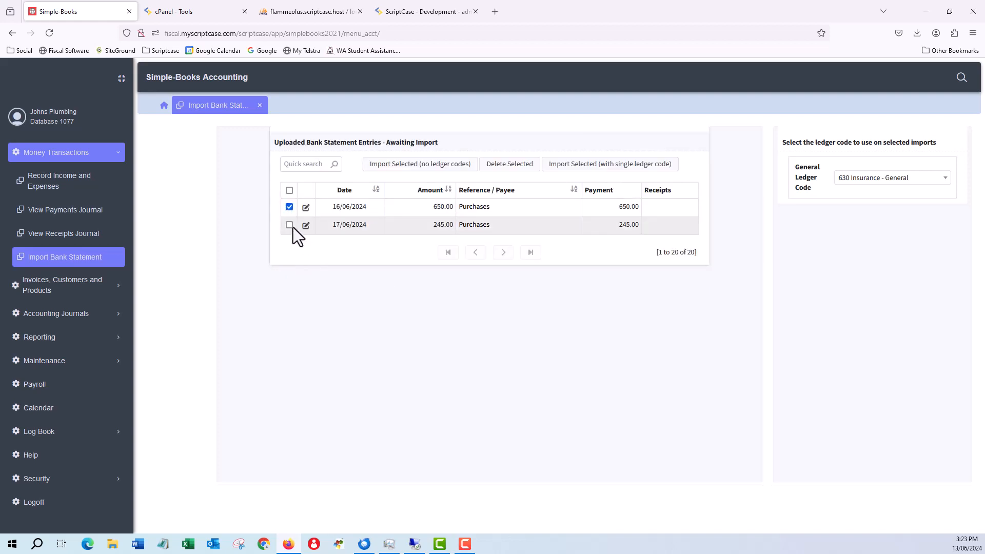
{"action": "left_click", "coordinate": [856, 179]}
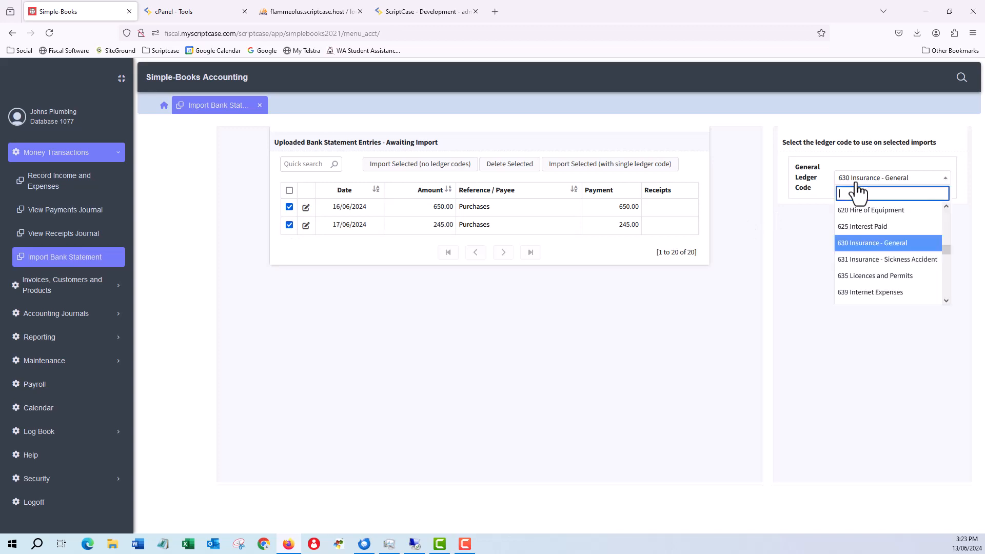
{"action": "type", "text": "p"}
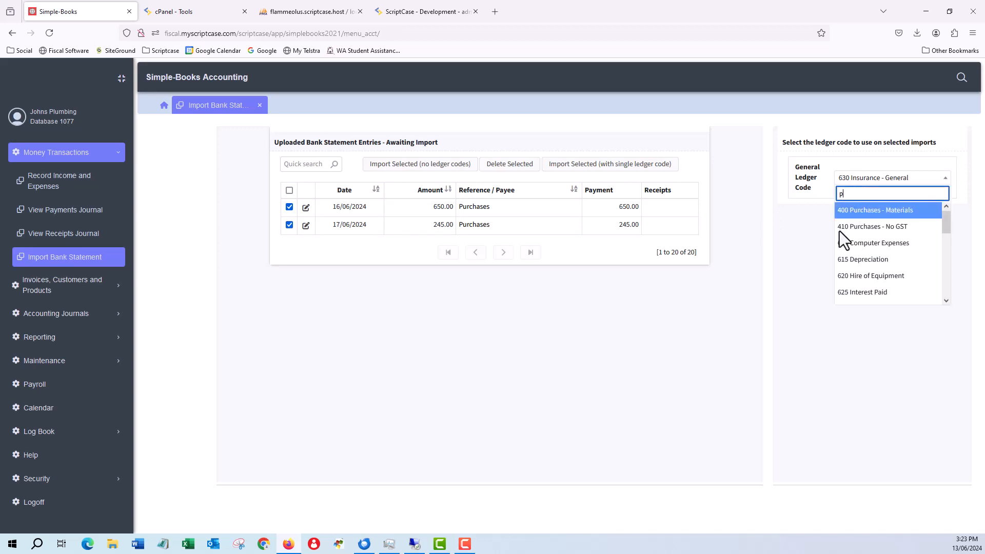
{"action": "left_click", "coordinate": [876, 210]}
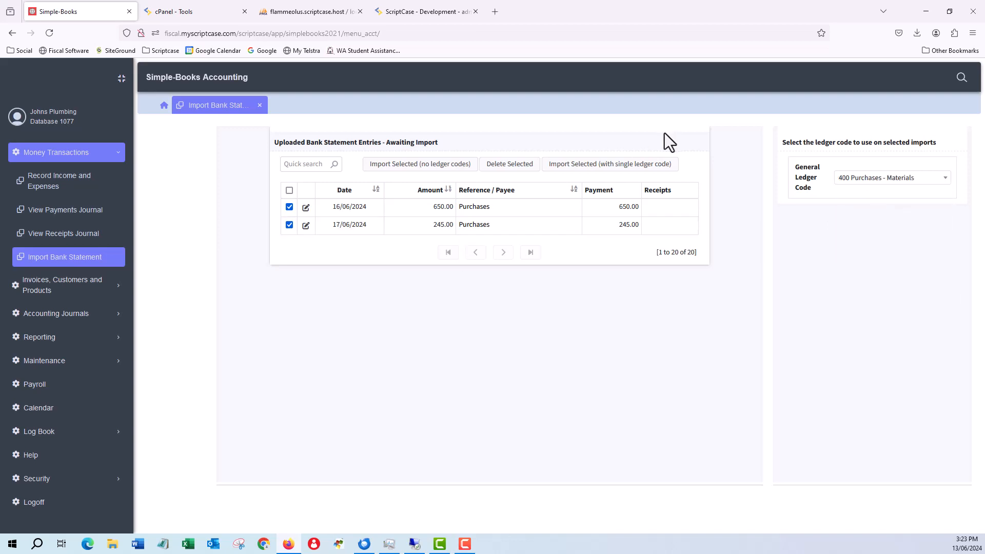
{"action": "left_click", "coordinate": [627, 164]}
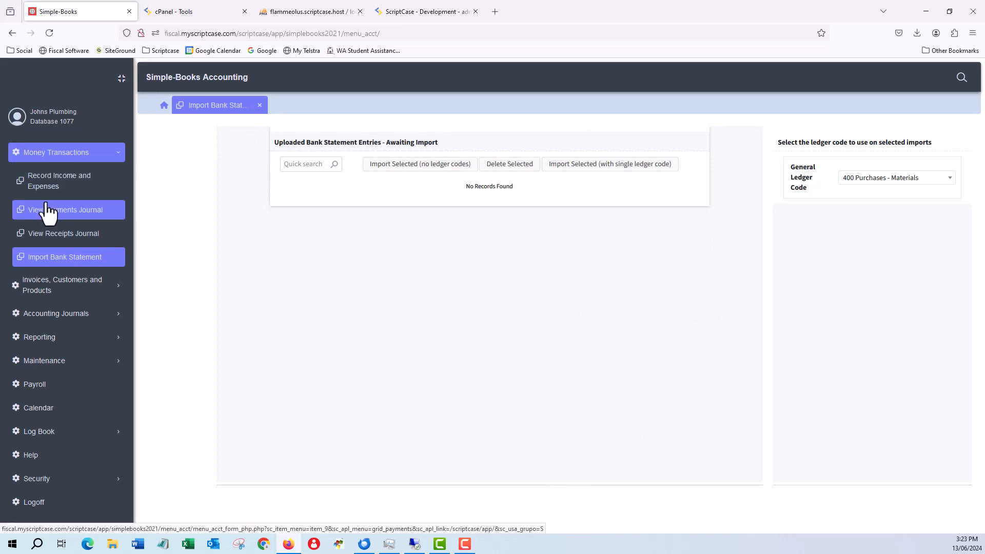
Close the bank statement import and open the recorded income and expenses for Bank Account One.
{"action": "left_click", "coordinate": [260, 106]}
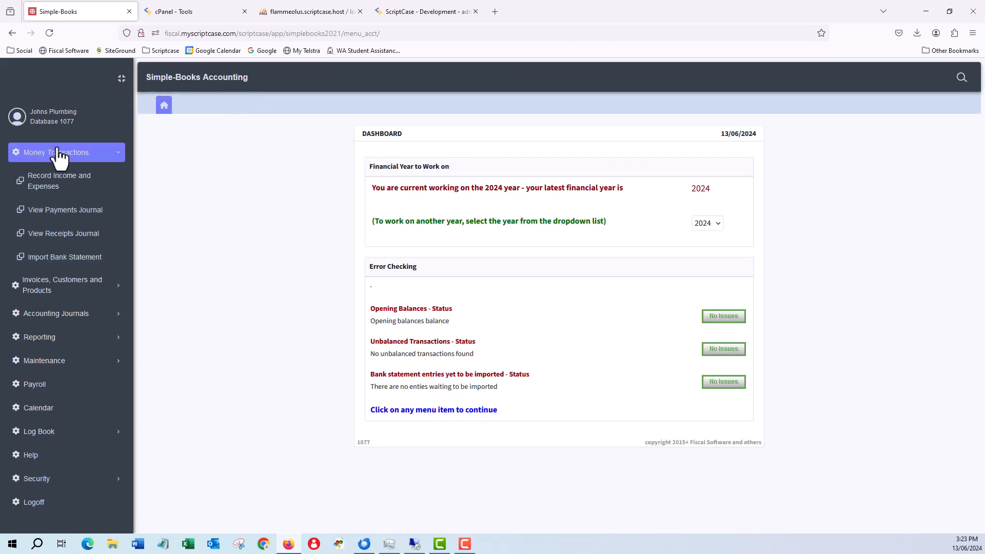
{"action": "left_click", "coordinate": [60, 184]}
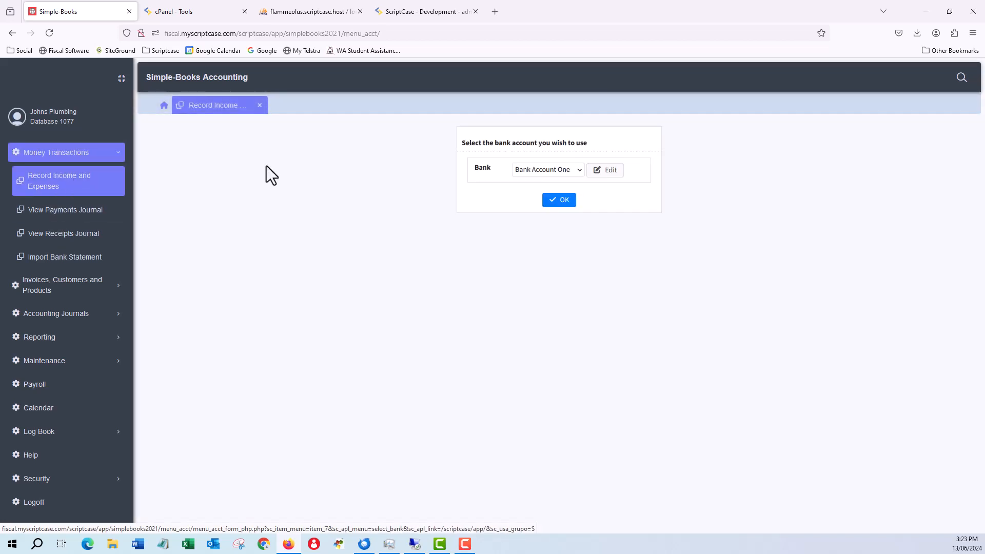
{"action": "left_click", "coordinate": [570, 203]}
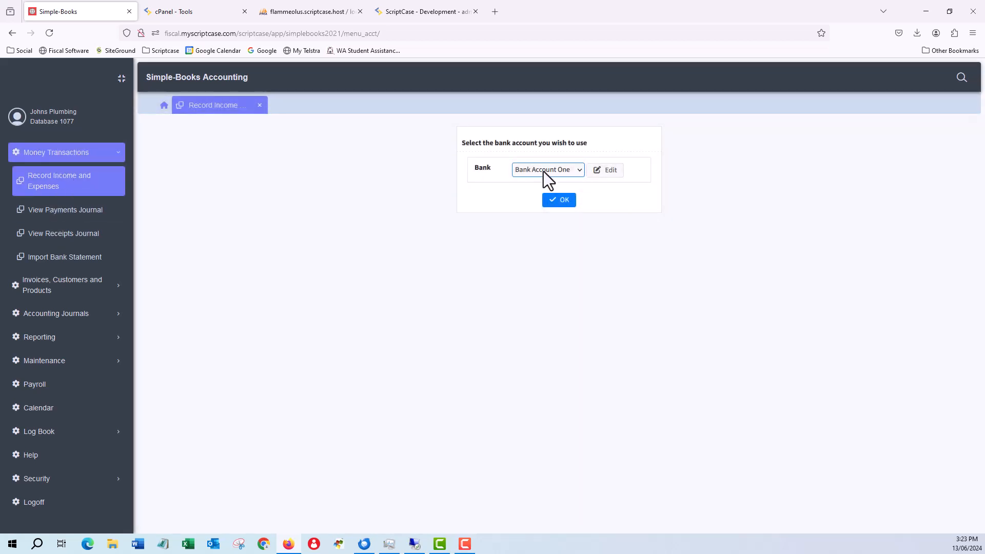
{"action": "left_click", "coordinate": [564, 201]}
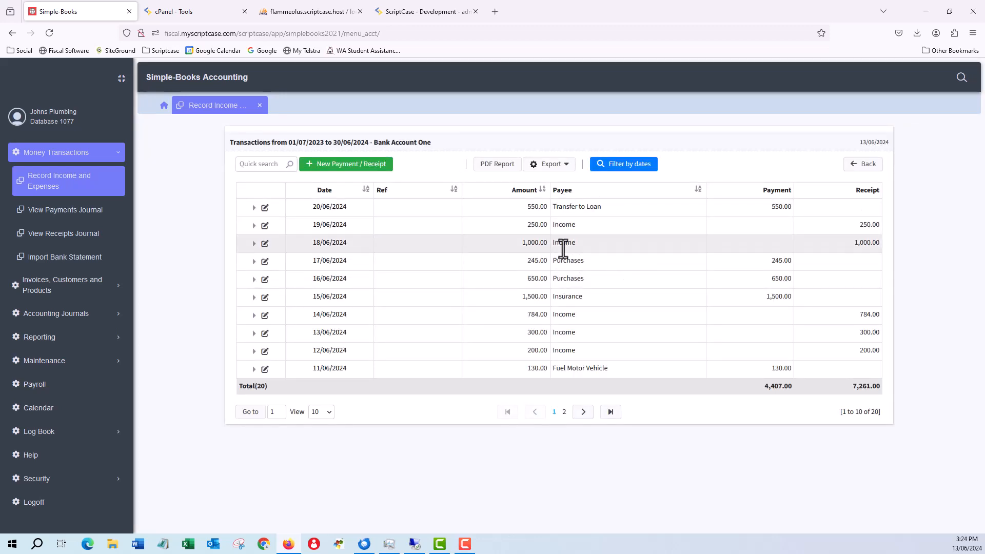
Check the ledger code breakdown of the 19/06/2024 Income transaction, collapse it and close the transaction list.
{"action": "left_click", "coordinate": [254, 226]}
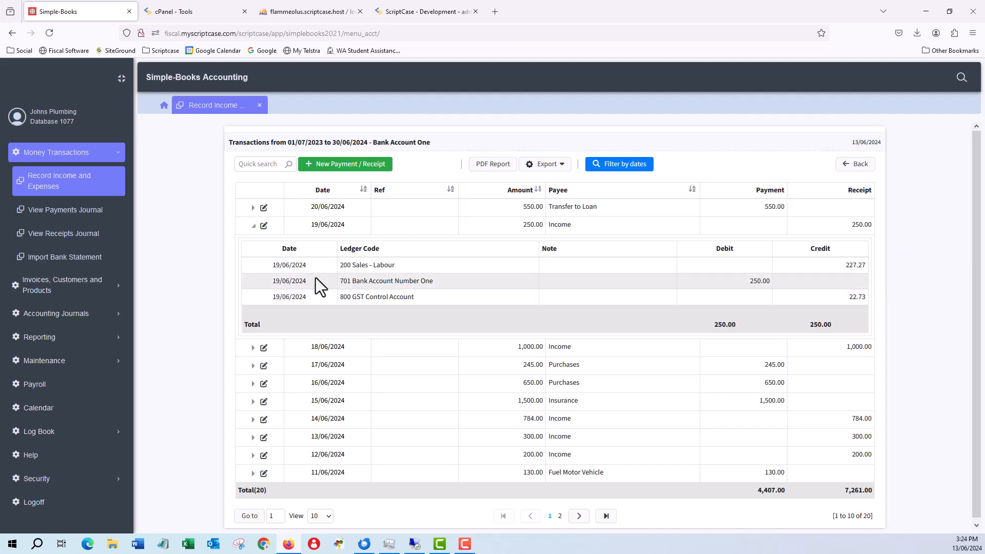
{"action": "left_click", "coordinate": [254, 226]}
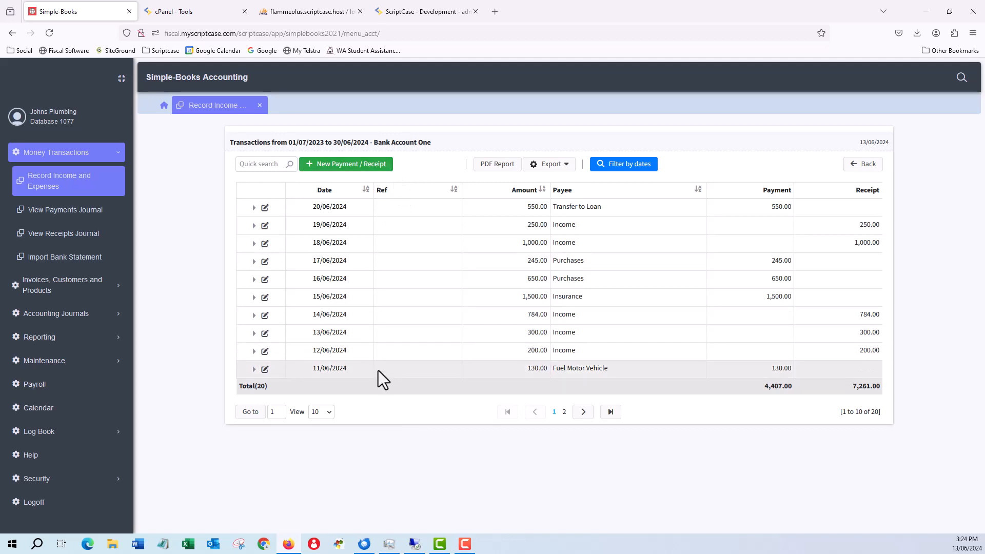
{"action": "left_click", "coordinate": [260, 105]}
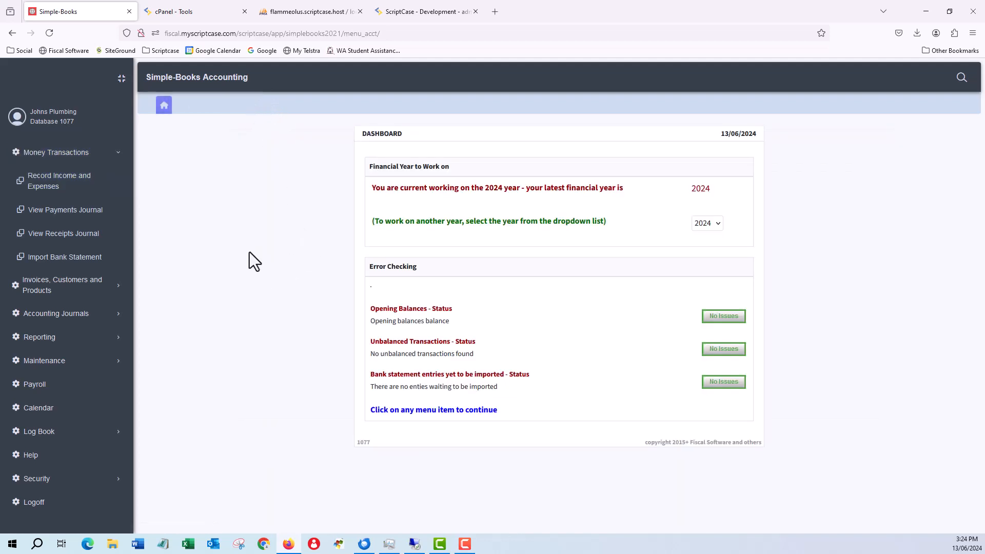